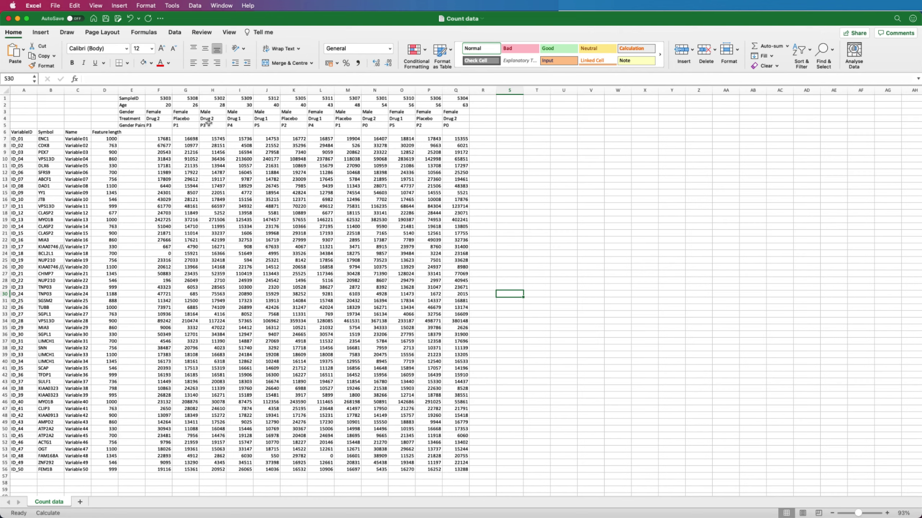
Step: Review the sample columns and annotation labels E1:E5, then widen column E to fit Gender Pairs
drag(159, 90, 468, 90)
drag(127, 98, 133, 125)
drag(142, 90, 178, 90)
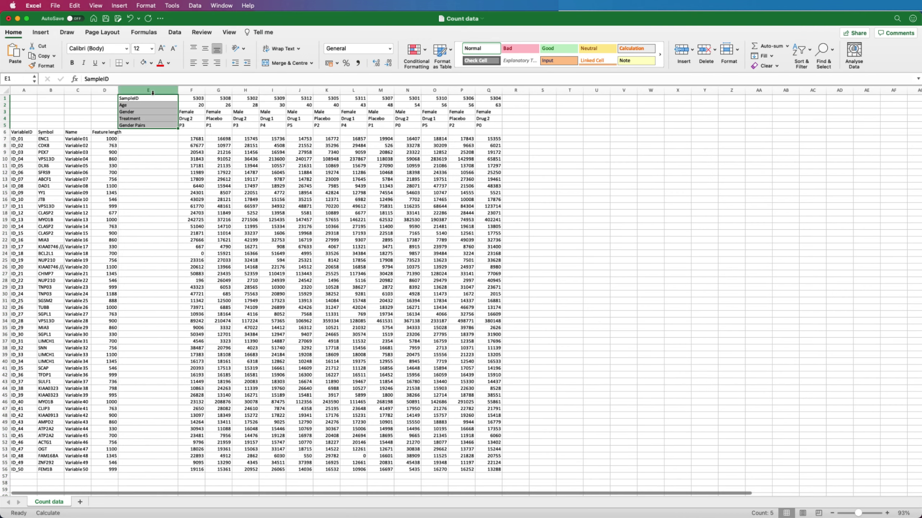
Step: Review count rows 7–55 and variable headers A6:D6, then widen column D to fit Feature length
drag(4, 138, 4, 466)
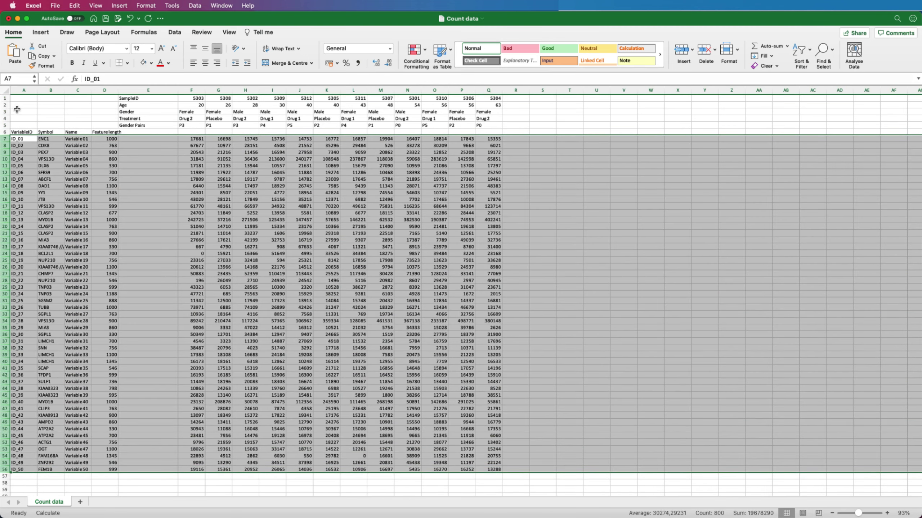
click(19, 131)
drag(45, 131, 105, 131)
click(93, 131)
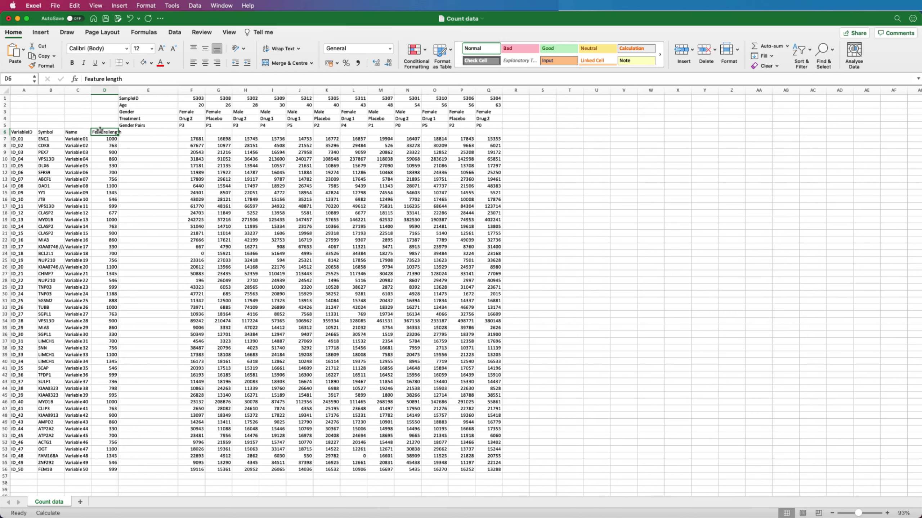
drag(118, 90, 128, 93)
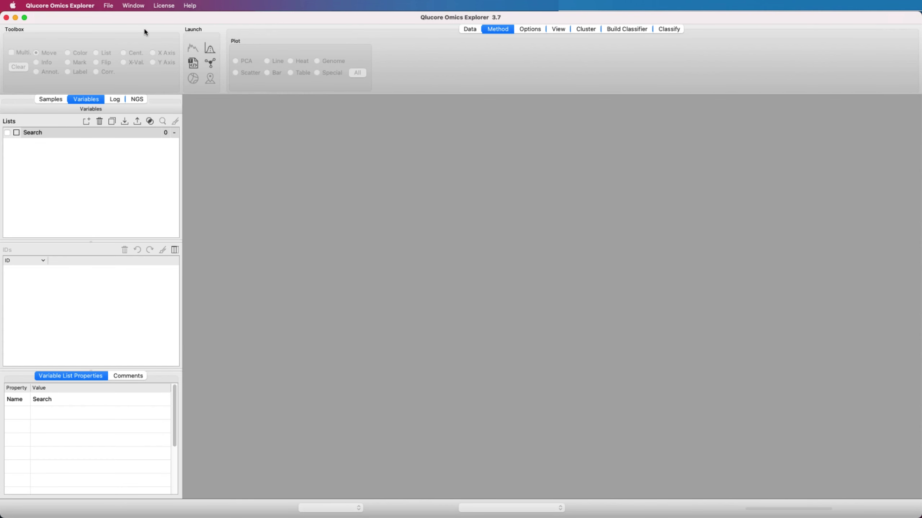
Step: Load Count data.txt from Documents into the Data Import Wizard and pass its introduction page
click(108, 5)
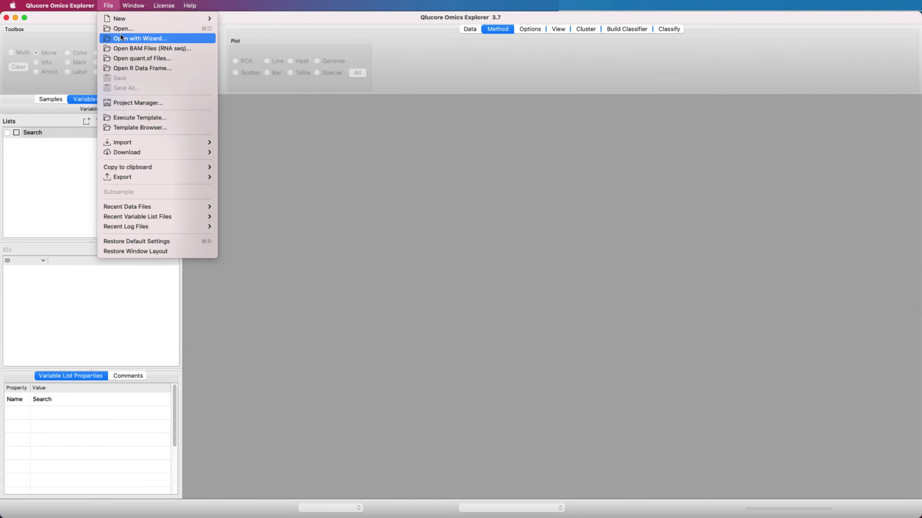
click(121, 38)
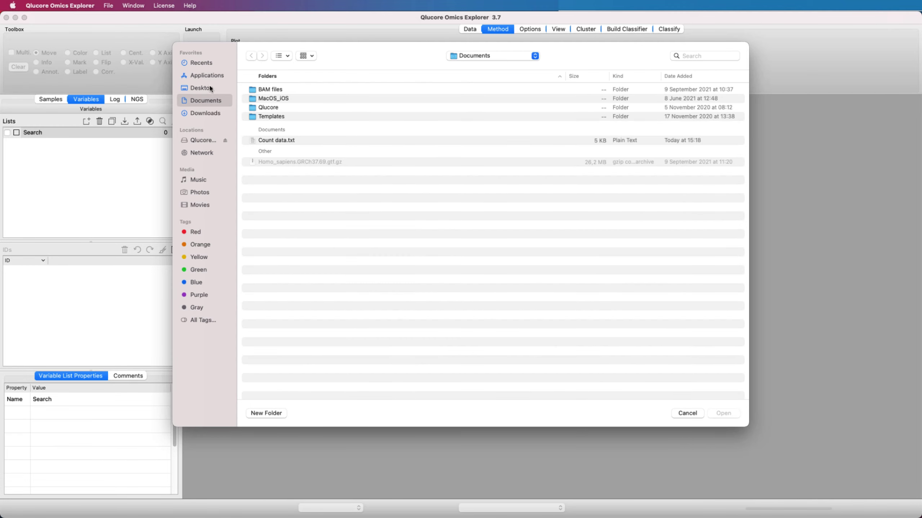
click(292, 140)
double_click(291, 140)
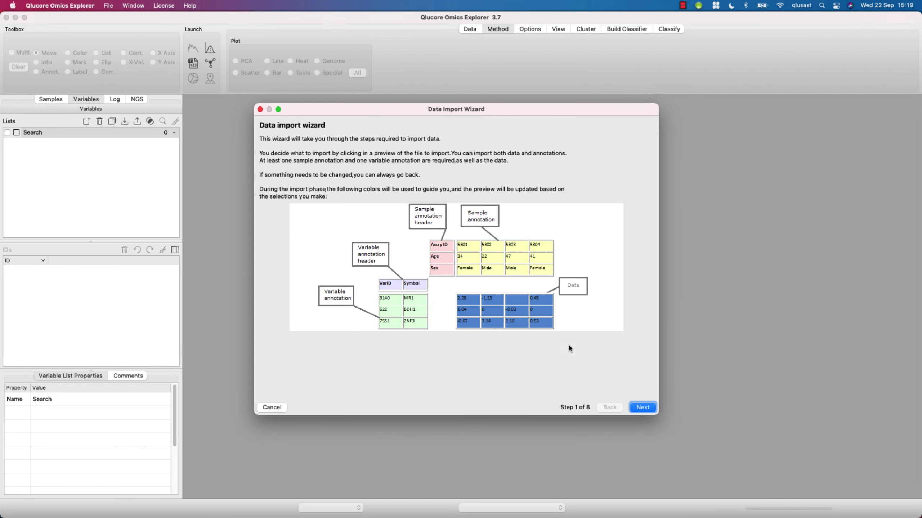
click(641, 409)
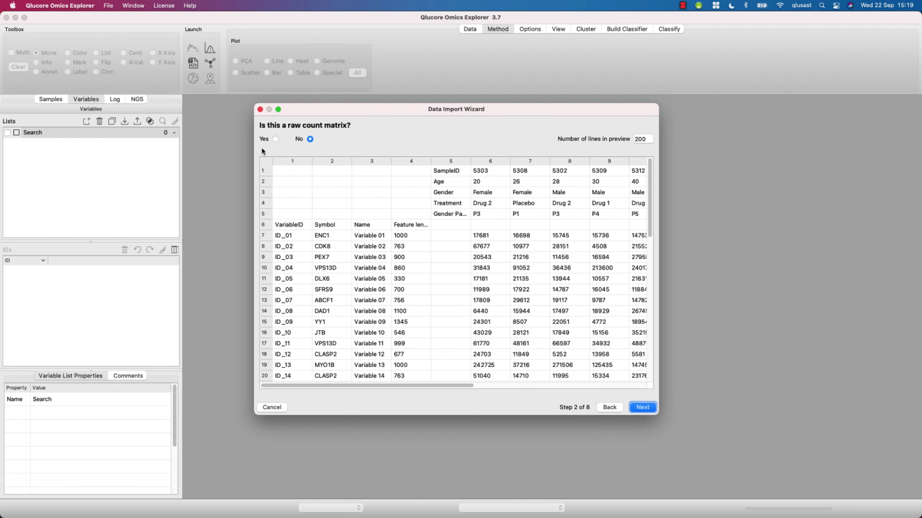
Step: Declare the file a raw count matrix and keep TMM as the normalization mode
click(275, 140)
click(636, 406)
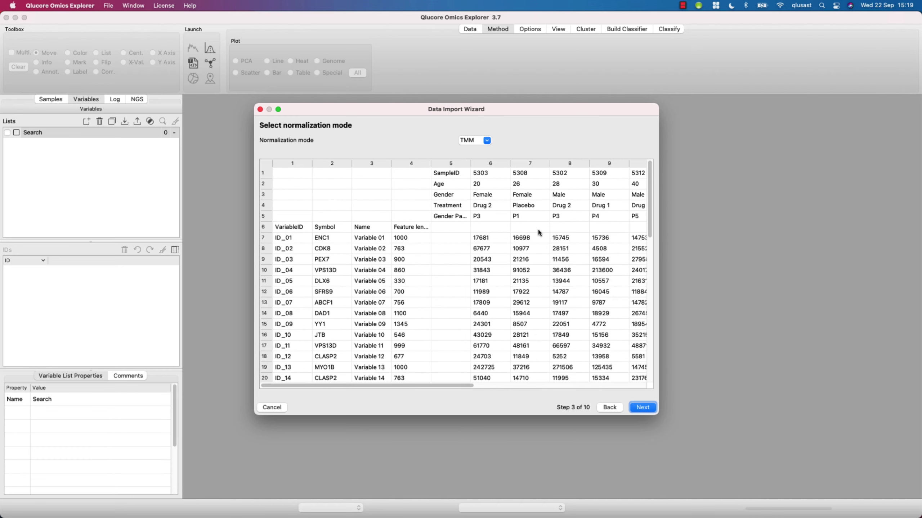
click(486, 141)
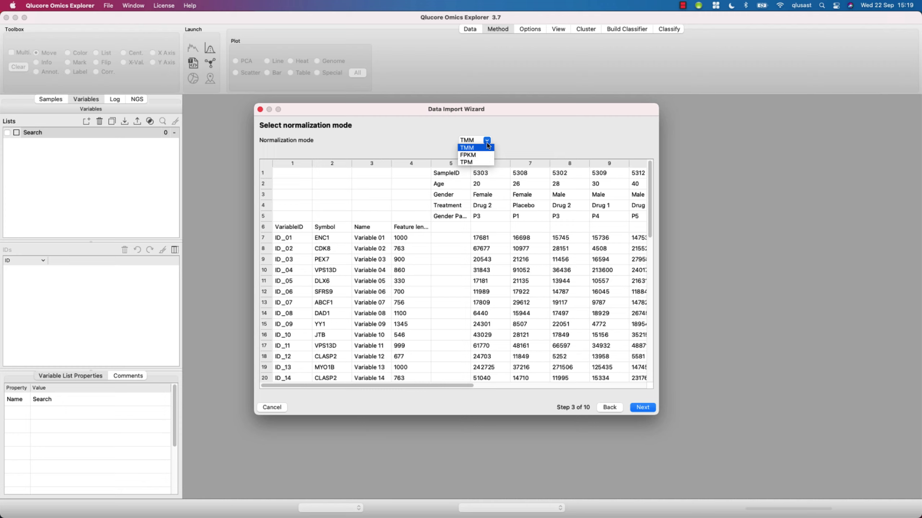
click(488, 146)
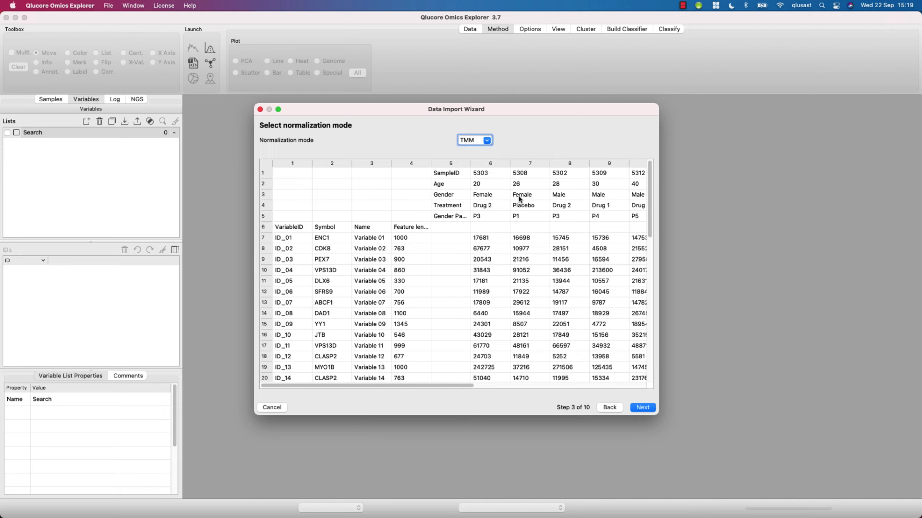
click(641, 407)
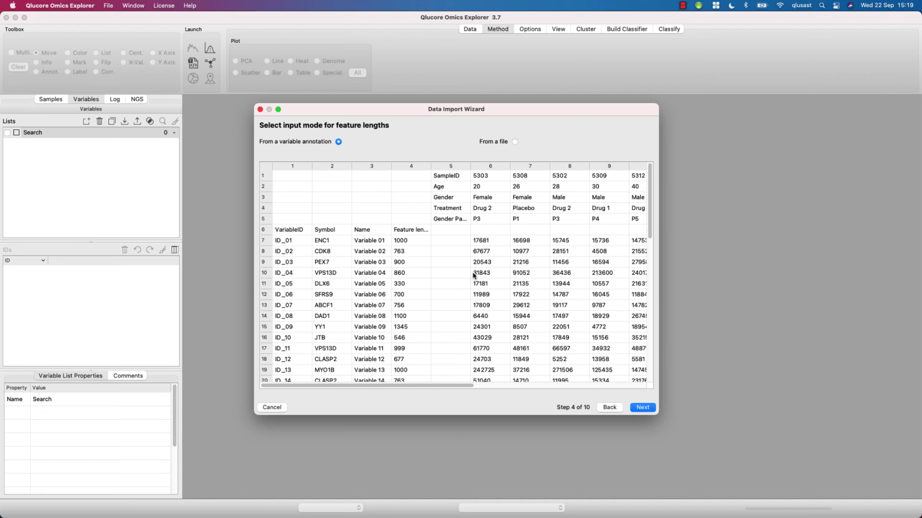
Step: Accept feature lengths from a variable annotation, tab separator, and rows treated as variables
click(634, 409)
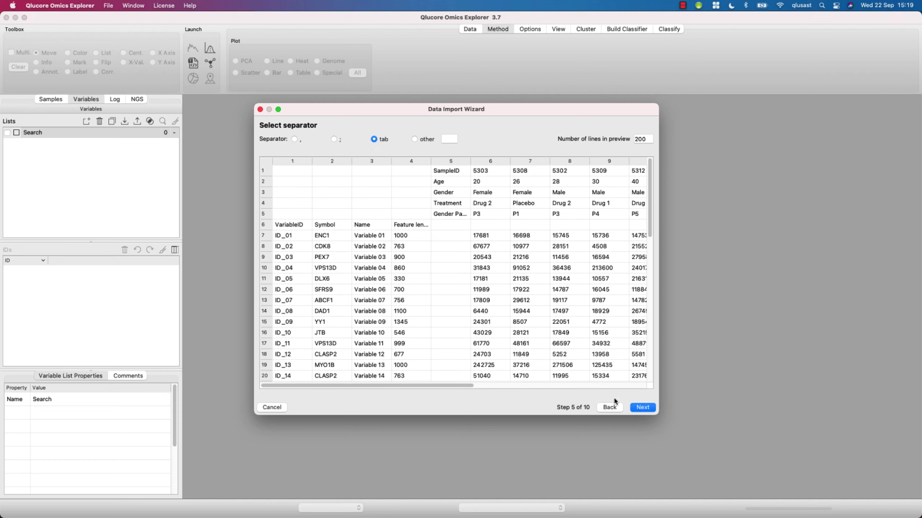
click(635, 409)
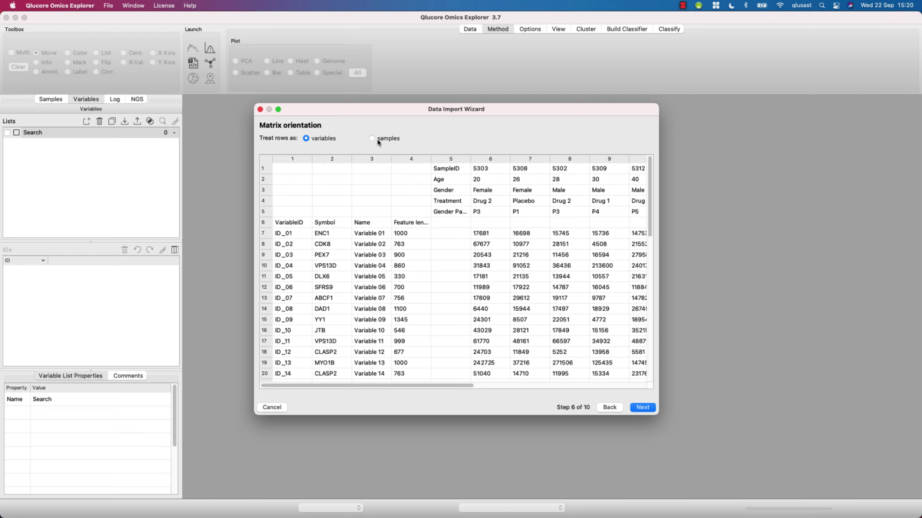
click(644, 407)
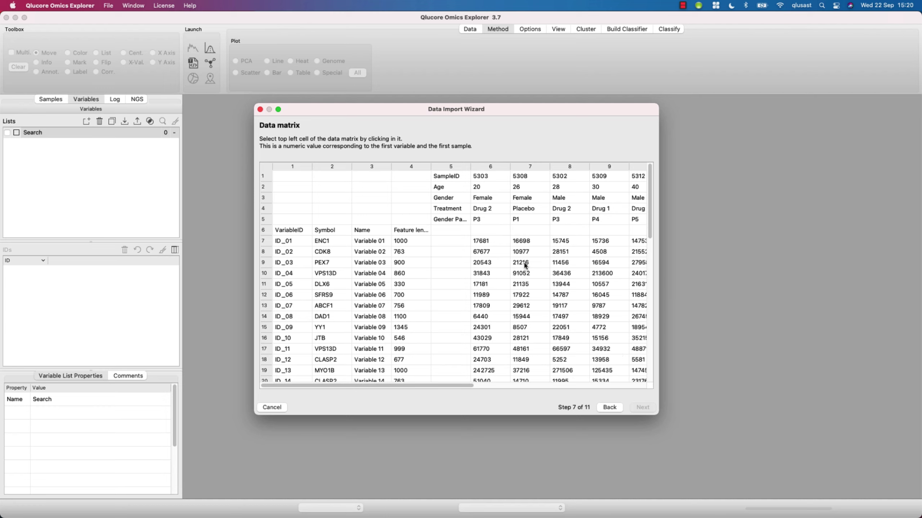
Step: Set the data matrix top-left cell to 17681 and top-right cell to 15355
click(500, 243)
click(642, 407)
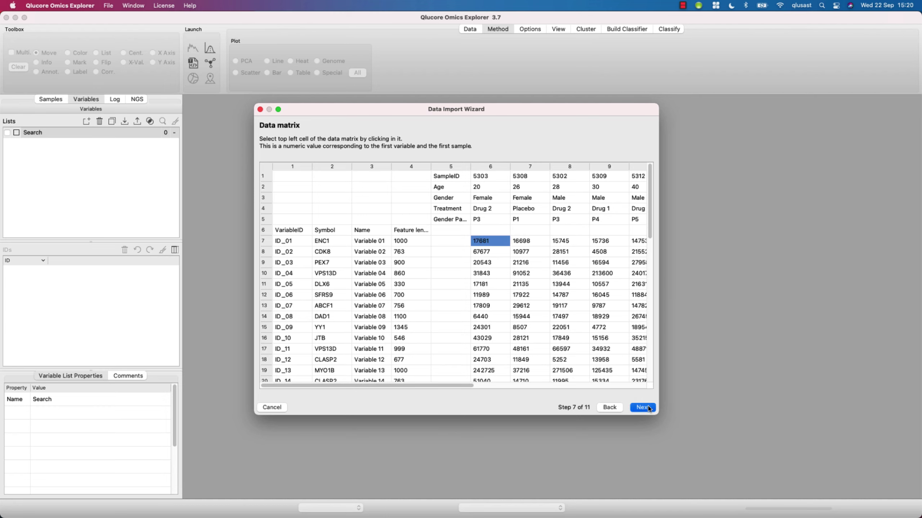
drag(468, 386, 664, 381)
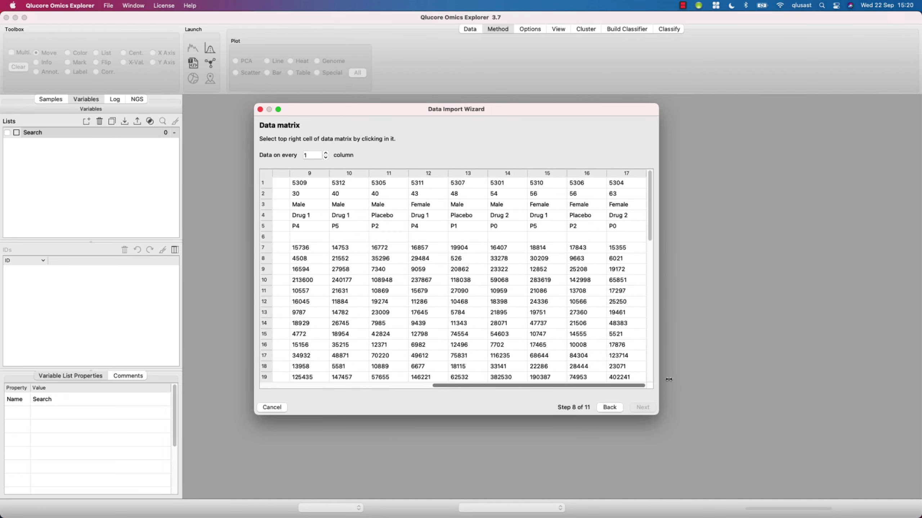
click(628, 248)
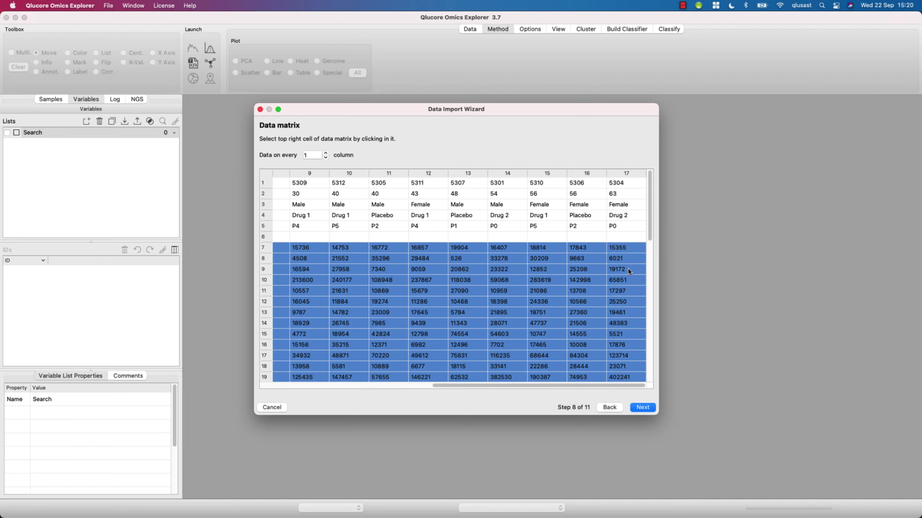
drag(638, 386, 456, 387)
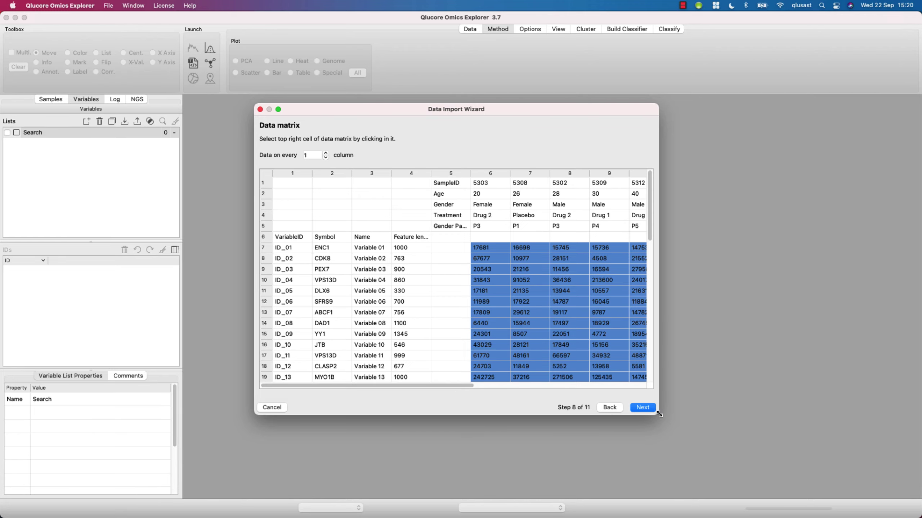
Step: Enlarge the import wizard and move it up-left to show more of the count table
drag(658, 414, 886, 493)
drag(612, 115, 476, 79)
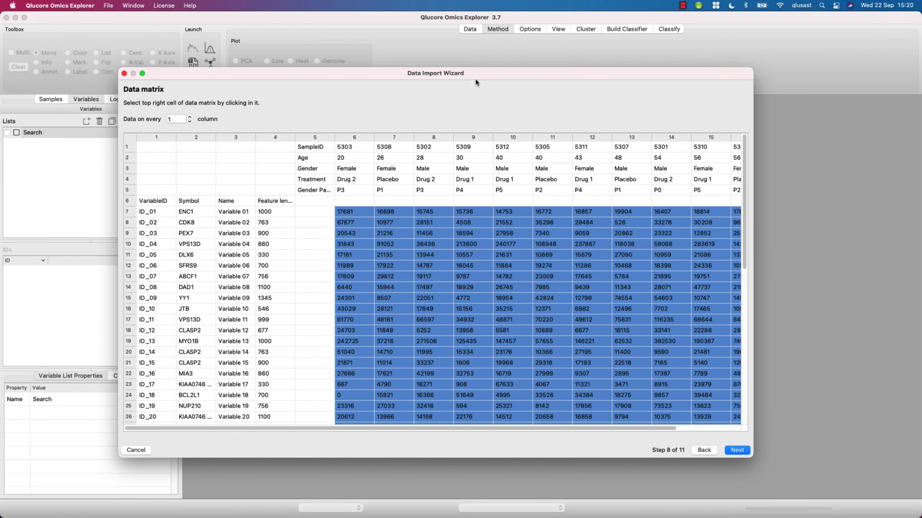
drag(663, 428, 729, 434)
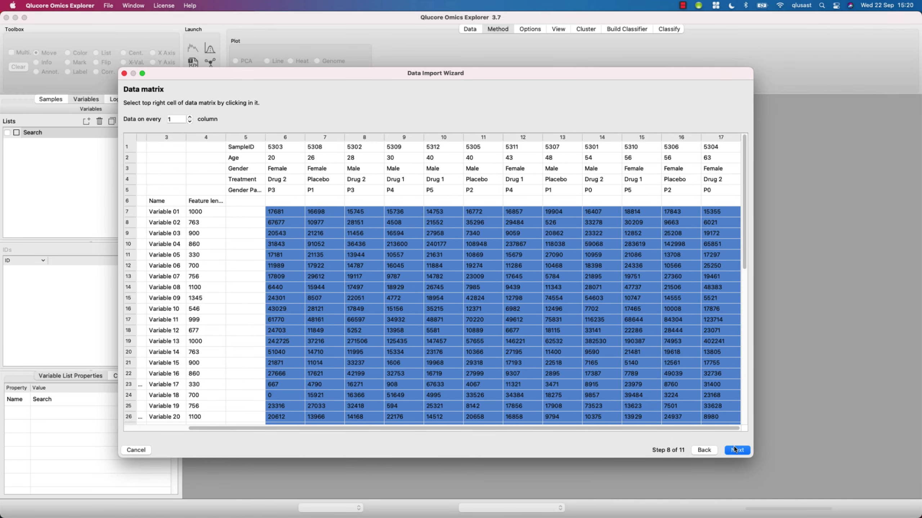
Step: Mark VariableID, Symbol, Name and Feature length as variable annotations
click(736, 450)
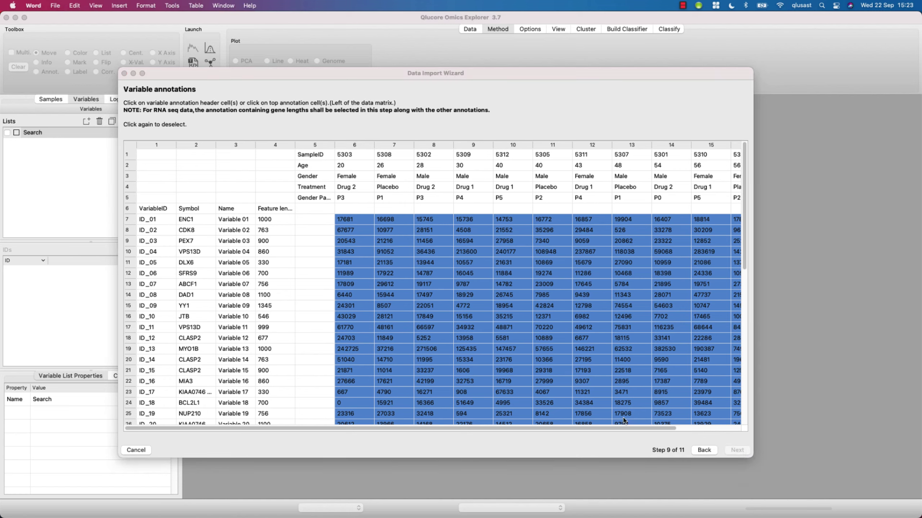
click(163, 209)
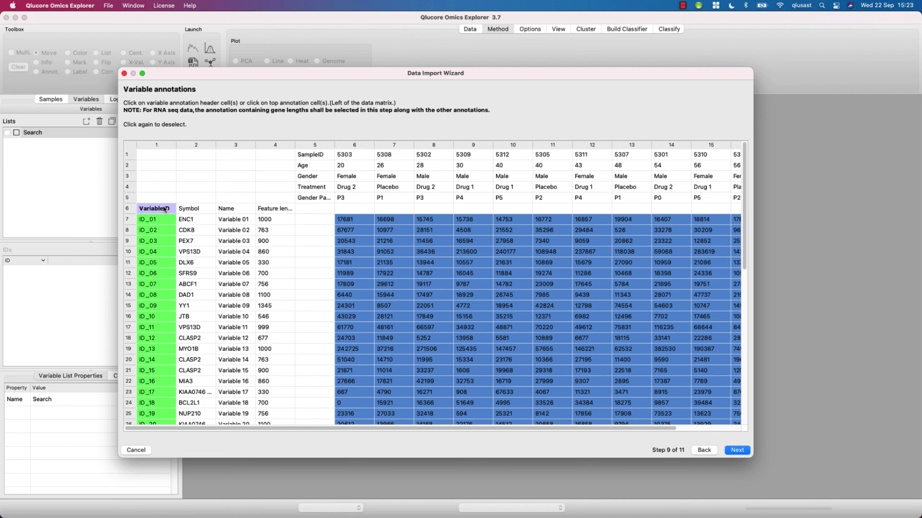
click(184, 219)
click(184, 219)
click(183, 209)
click(228, 213)
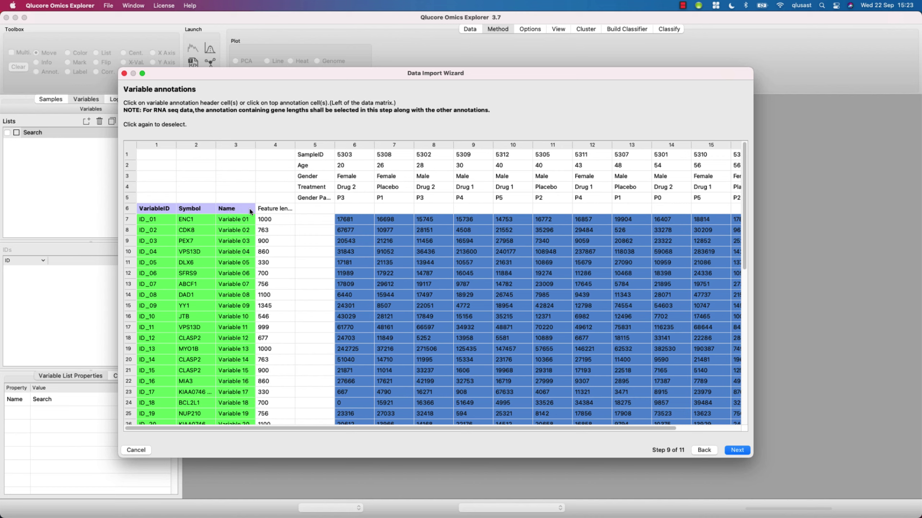
click(265, 212)
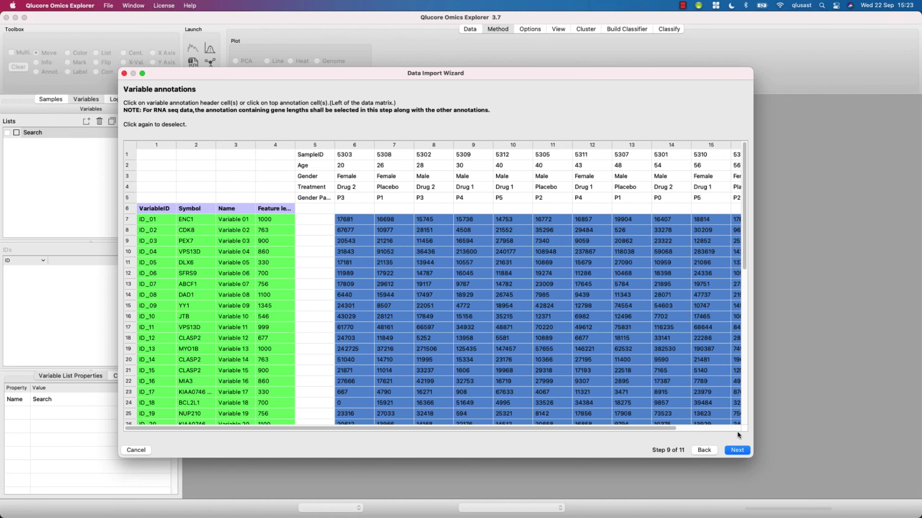
Step: Mark SampleID, Age, Gender and Treatment as sample annotations
click(736, 450)
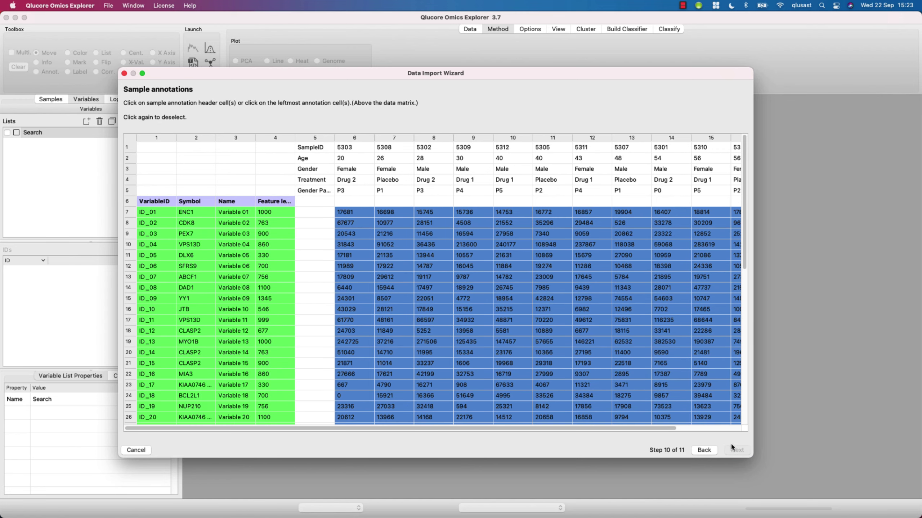
click(312, 148)
click(312, 159)
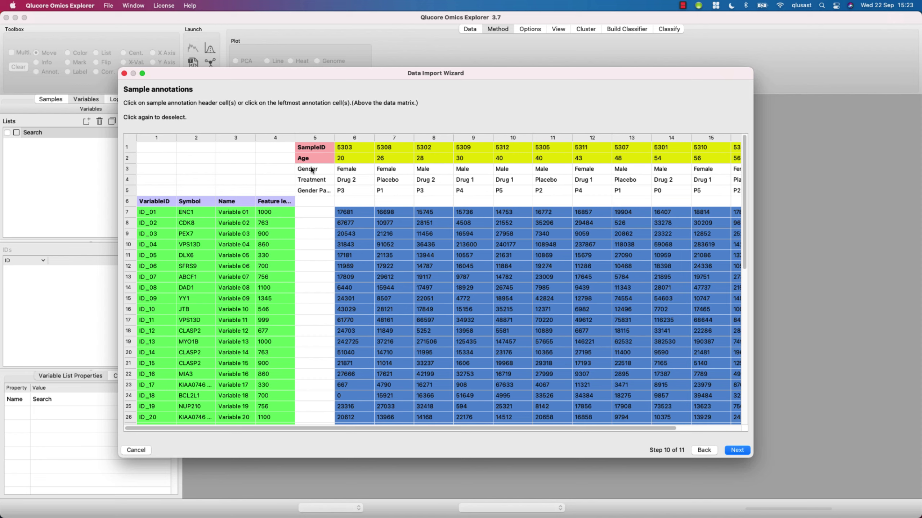
click(312, 169)
click(315, 180)
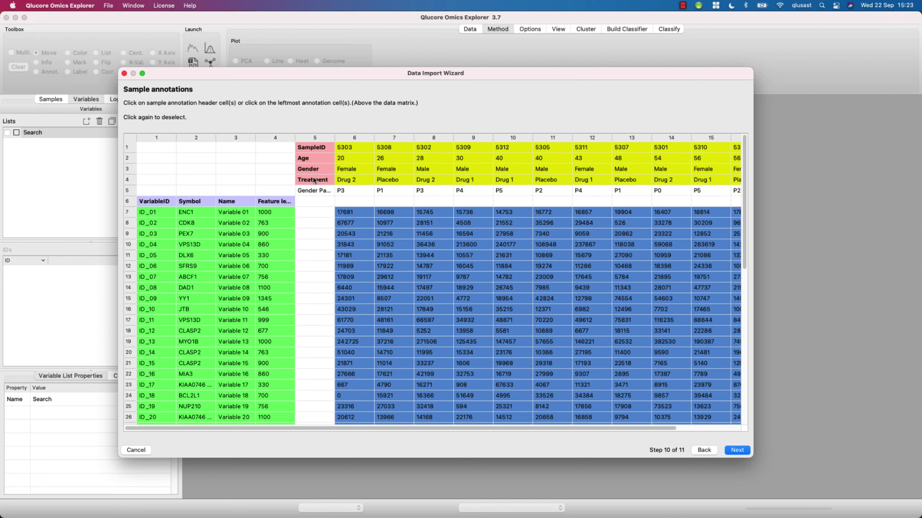
Step: Use Feature length as the normalization weights and finish the import
click(729, 451)
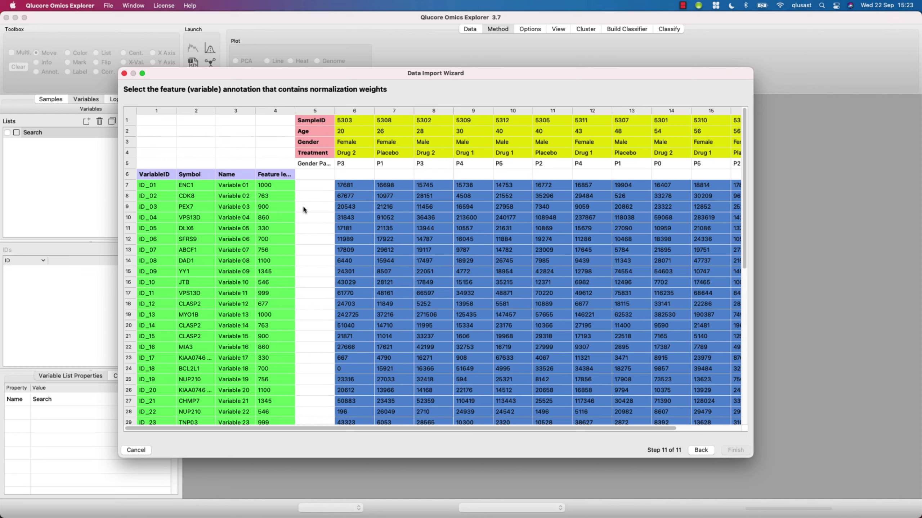
click(273, 176)
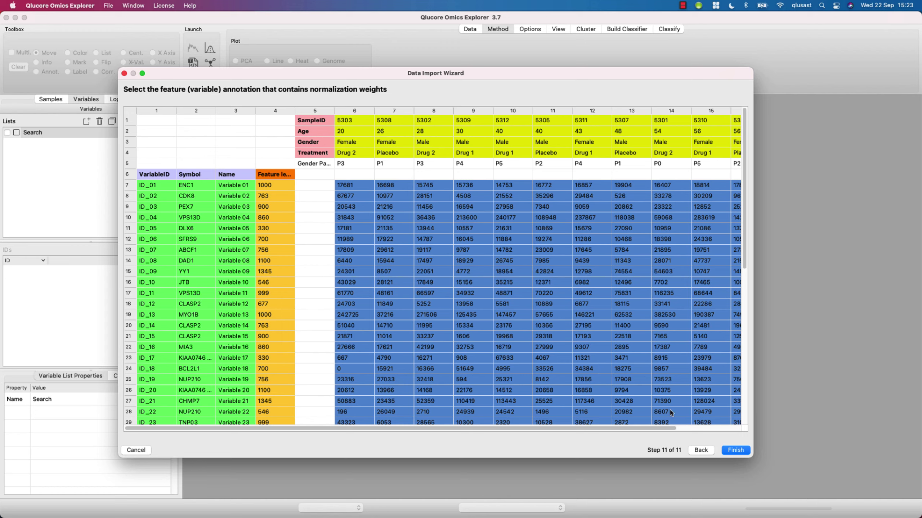
click(734, 450)
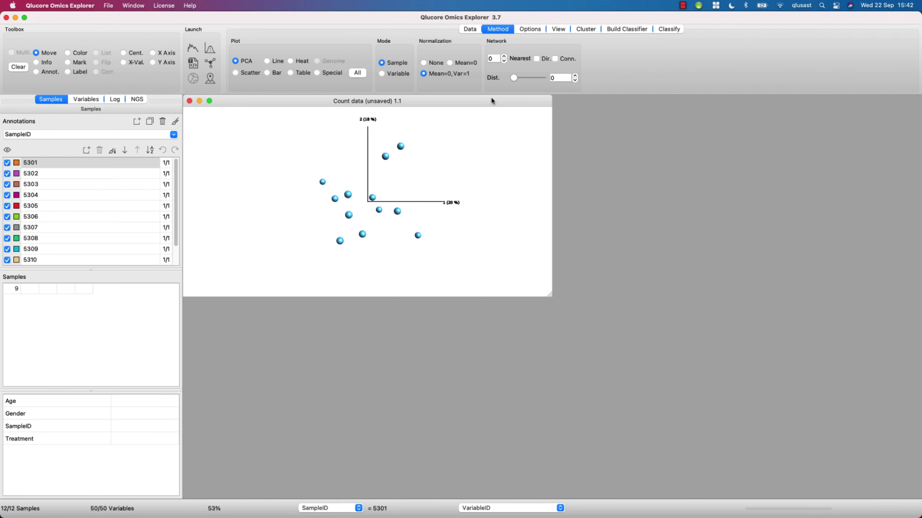
Step: Maximize the PCA plot window and colour its samples by the Treatment annotation
double_click(492, 101)
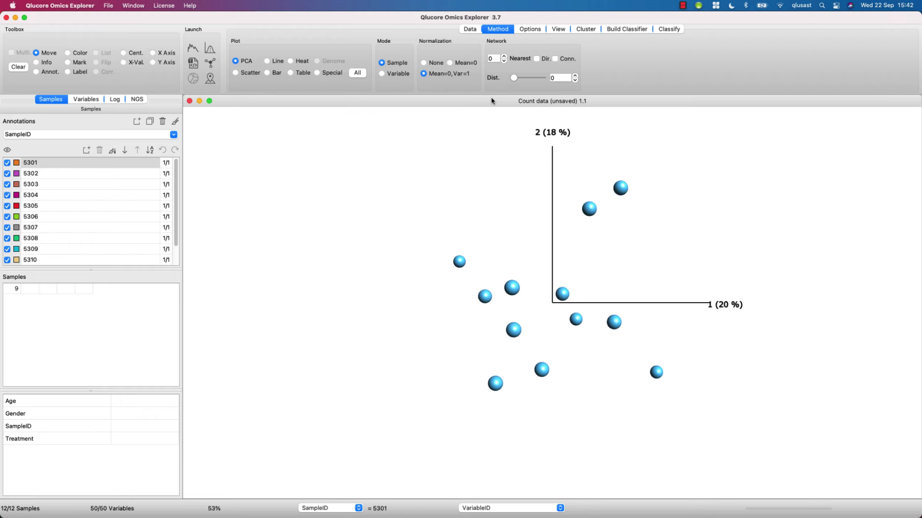
click(174, 134)
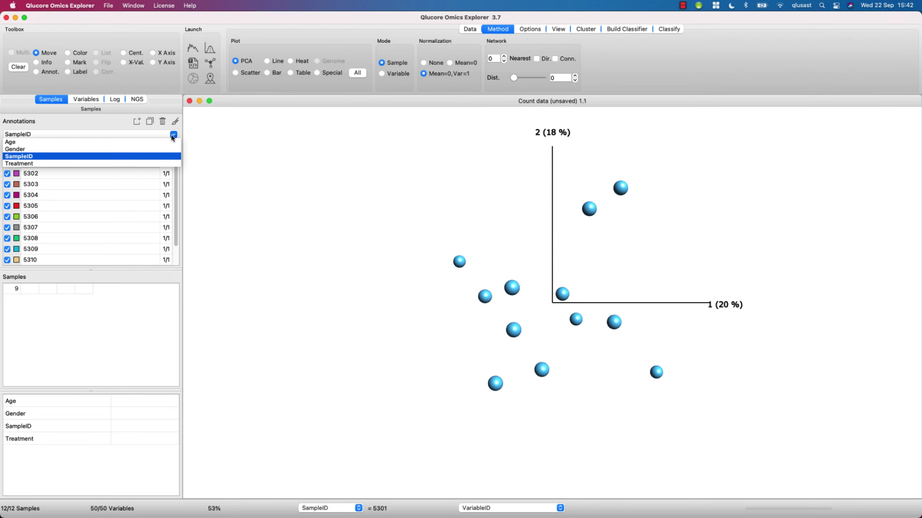
click(162, 164)
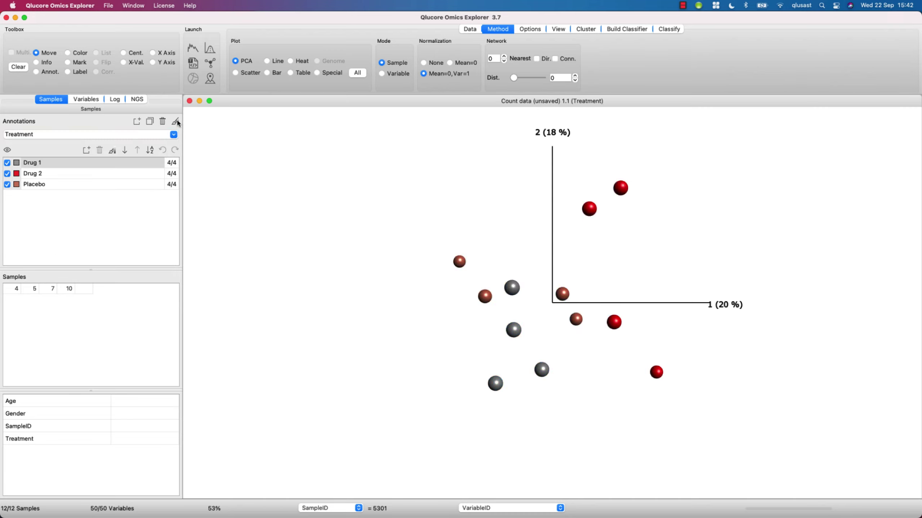
Step: Switch the plot to a Table view of the normalized data and open Save As
click(290, 73)
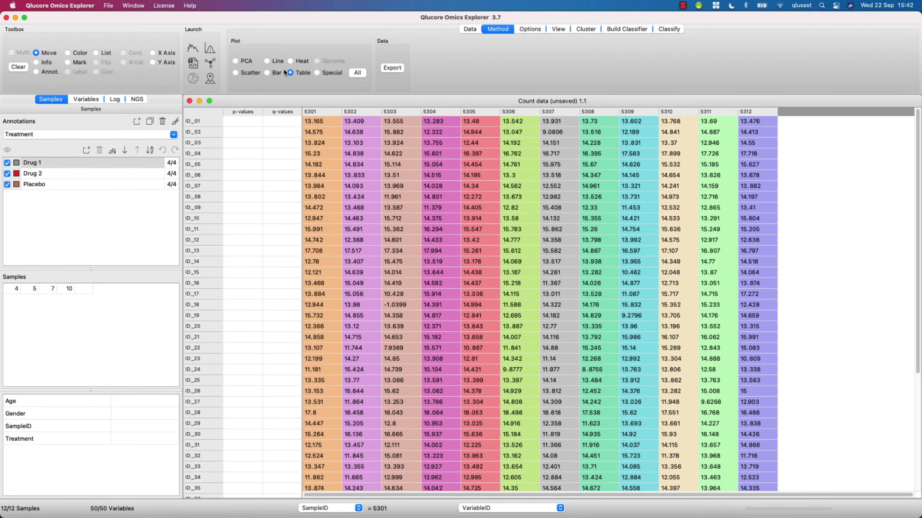
click(108, 6)
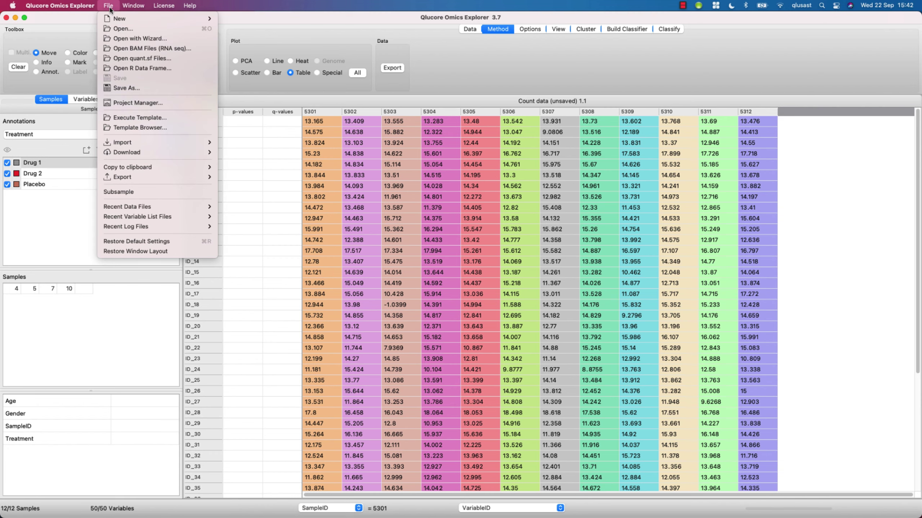
click(135, 89)
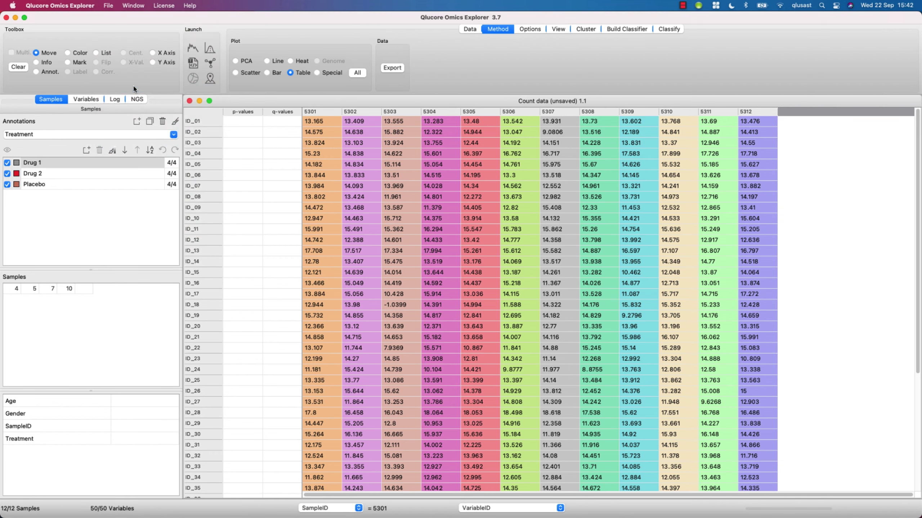